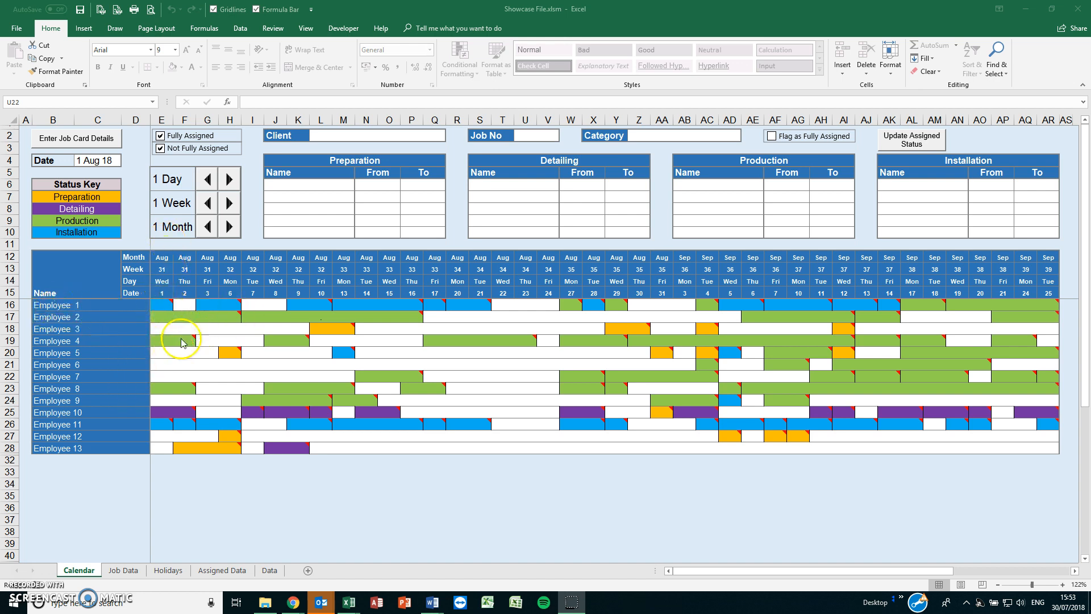
{"action": "left_click_drag", "start_coordinate": [159, 305], "coordinate": [635, 450]}
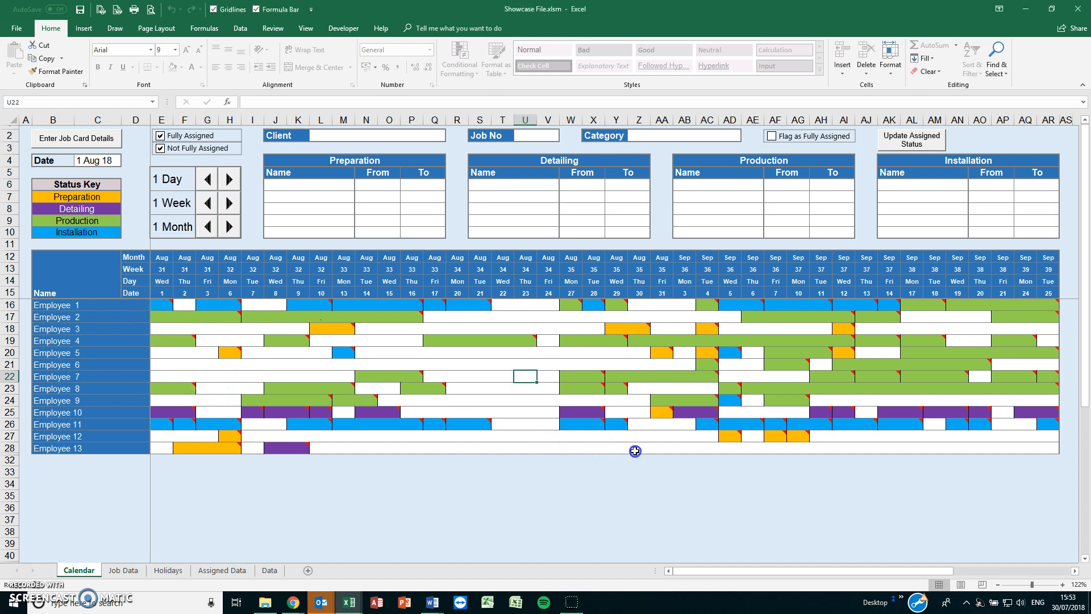
{"action": "left_click_drag", "start_coordinate": [163, 306], "coordinate": [1053, 449]}
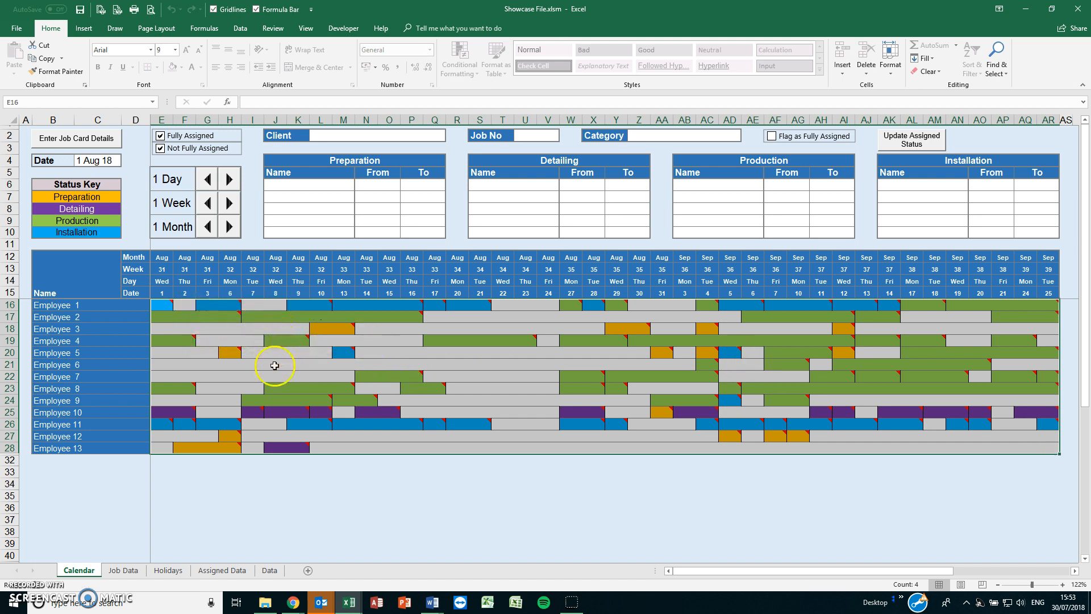
{"action": "left_click", "coordinate": [161, 329]}
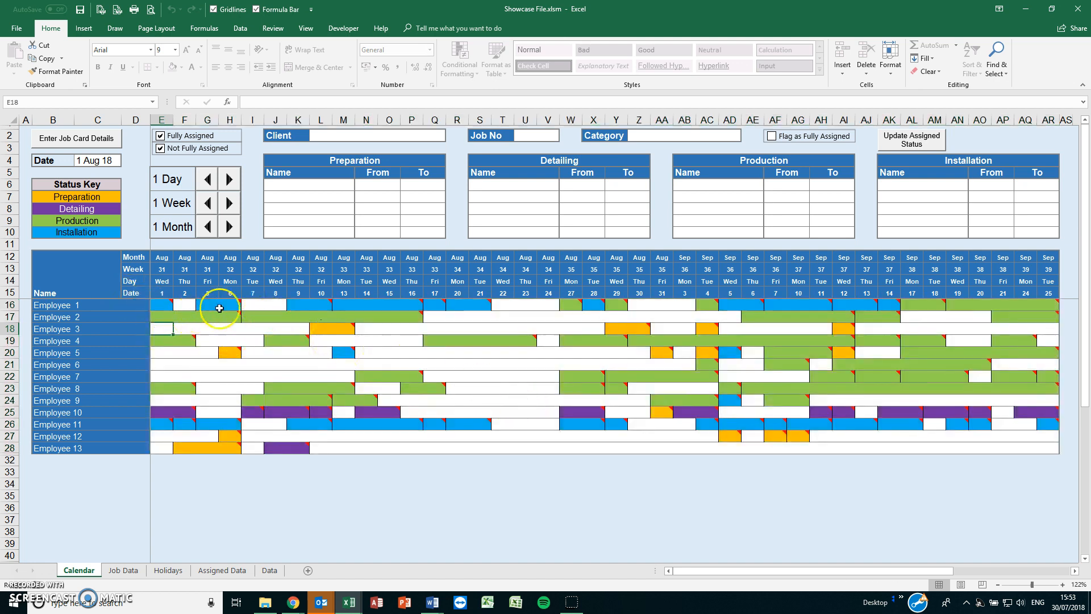
{"action": "mouse_move", "coordinate": [232, 307]}
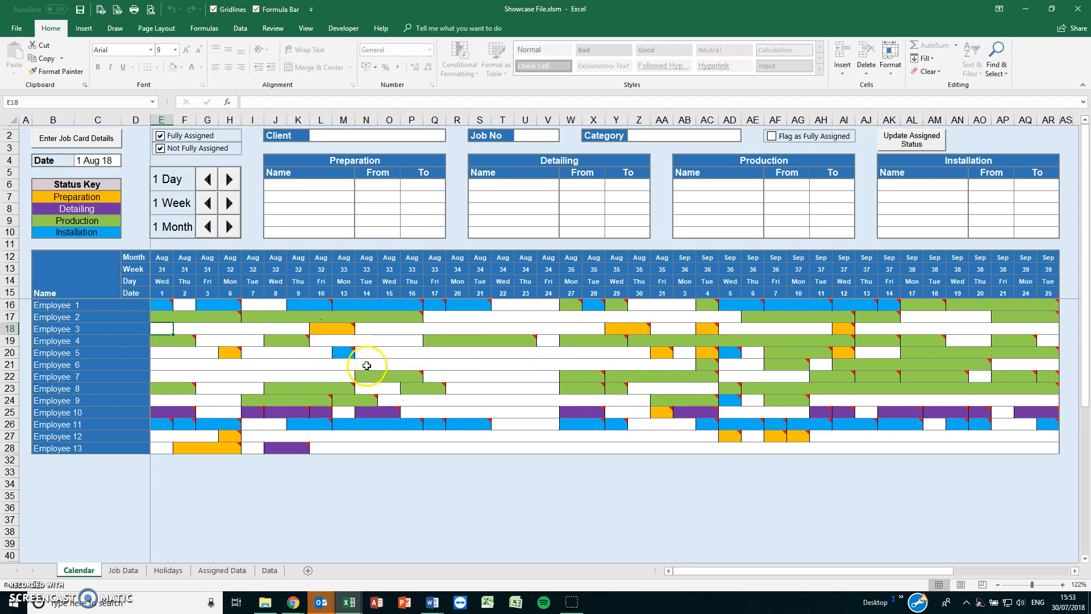
- Create and save a job card for Client 999 with placeholder contact, address, reference and description details, category Hardware and 50 estimated hours
{"action": "left_click", "coordinate": [85, 144]}
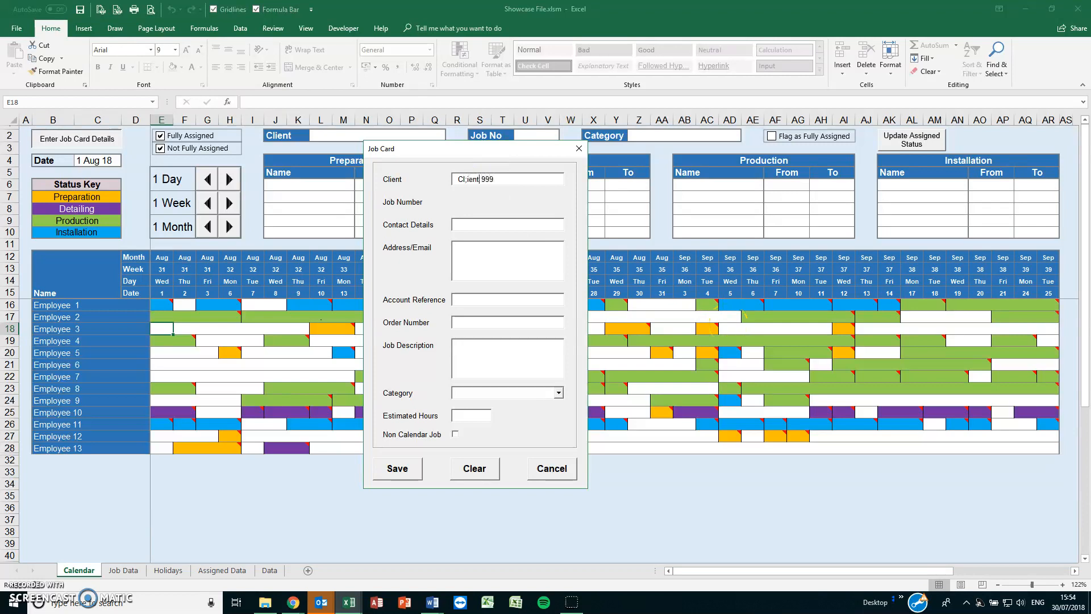
{"action": "key", "text": "Tab"}
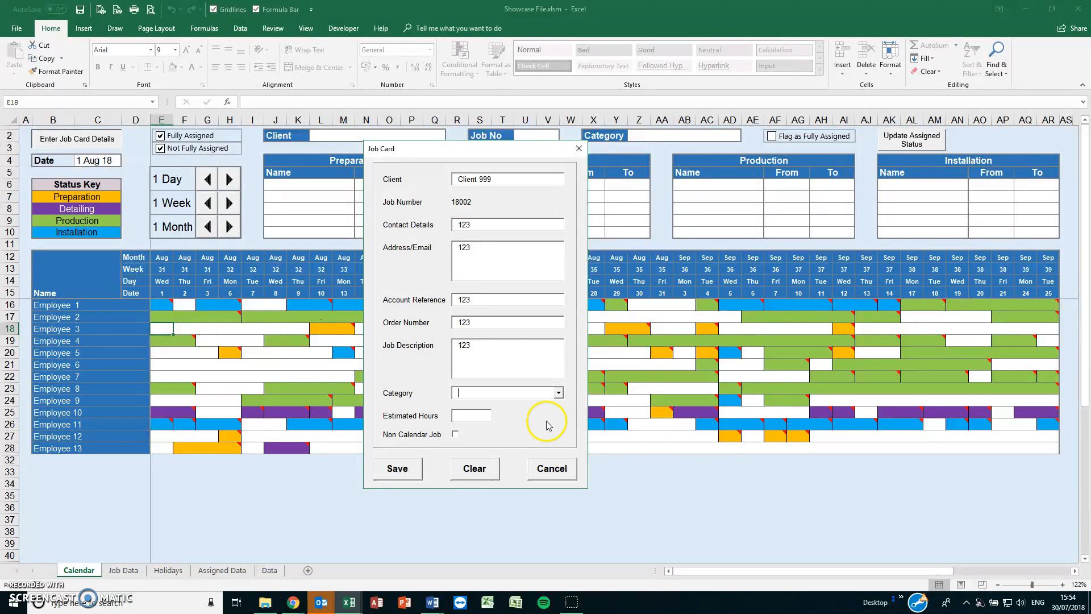
{"action": "left_click", "coordinate": [559, 392]}
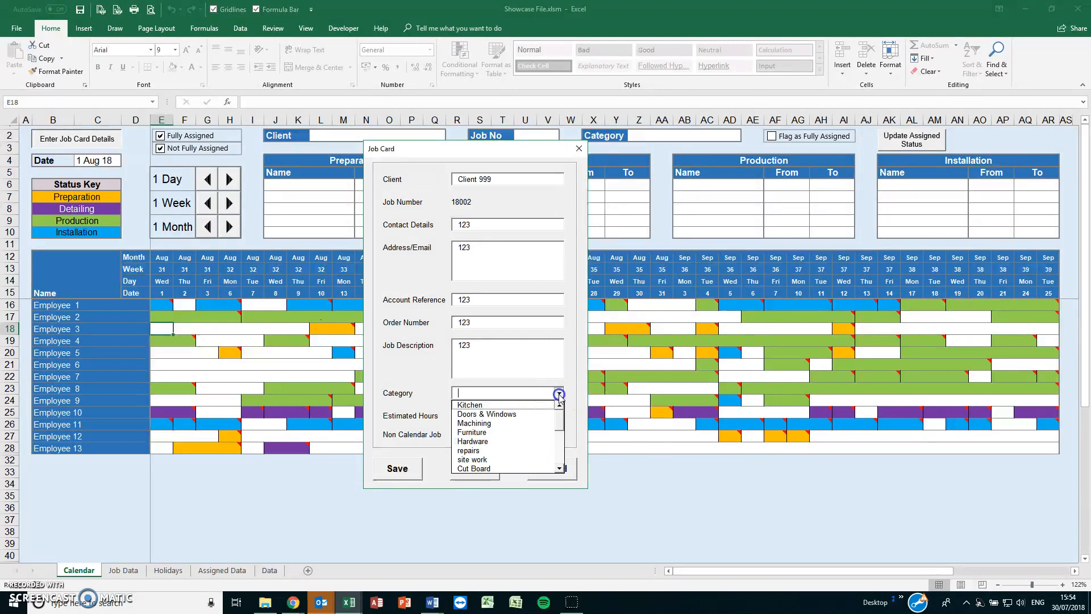
{"action": "left_click", "coordinate": [509, 441]}
{"action": "left_click", "coordinate": [476, 416]}
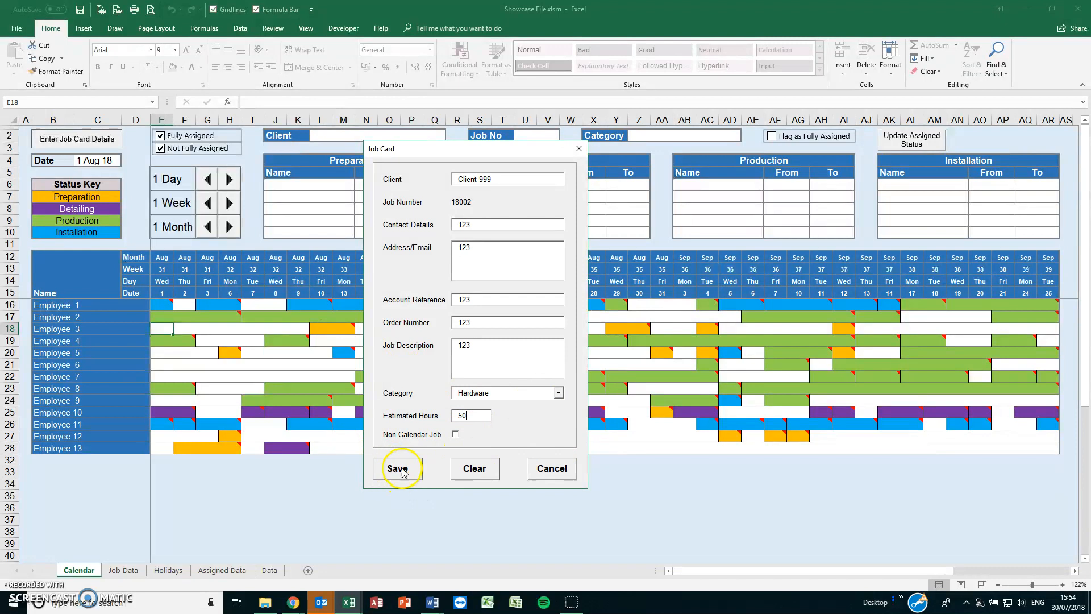
{"action": "left_click_drag", "start_coordinate": [510, 179], "coordinate": [391, 177]}
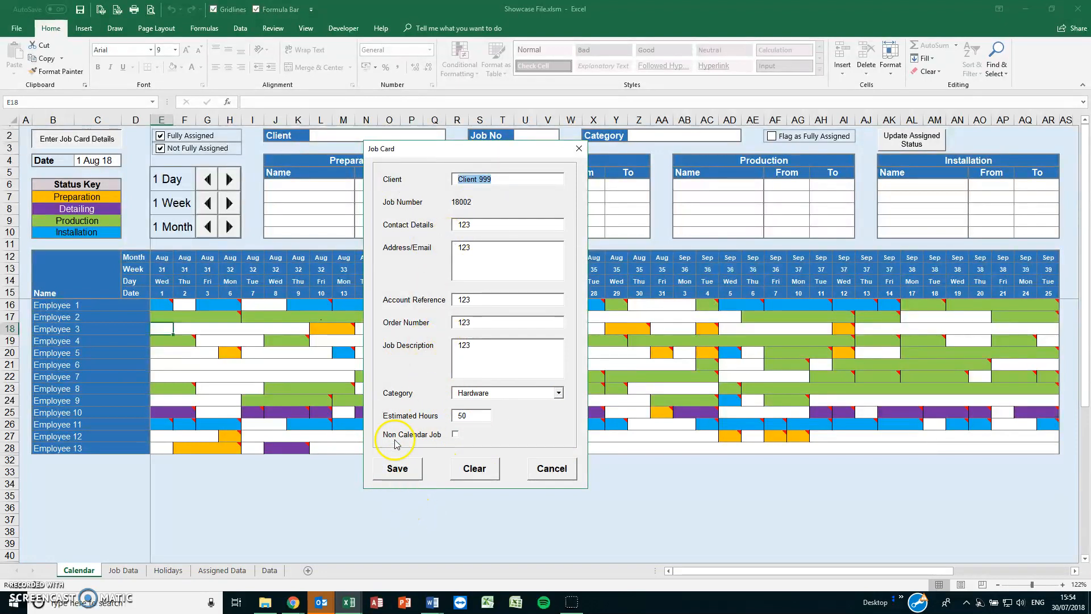
{"action": "left_click", "coordinate": [392, 469]}
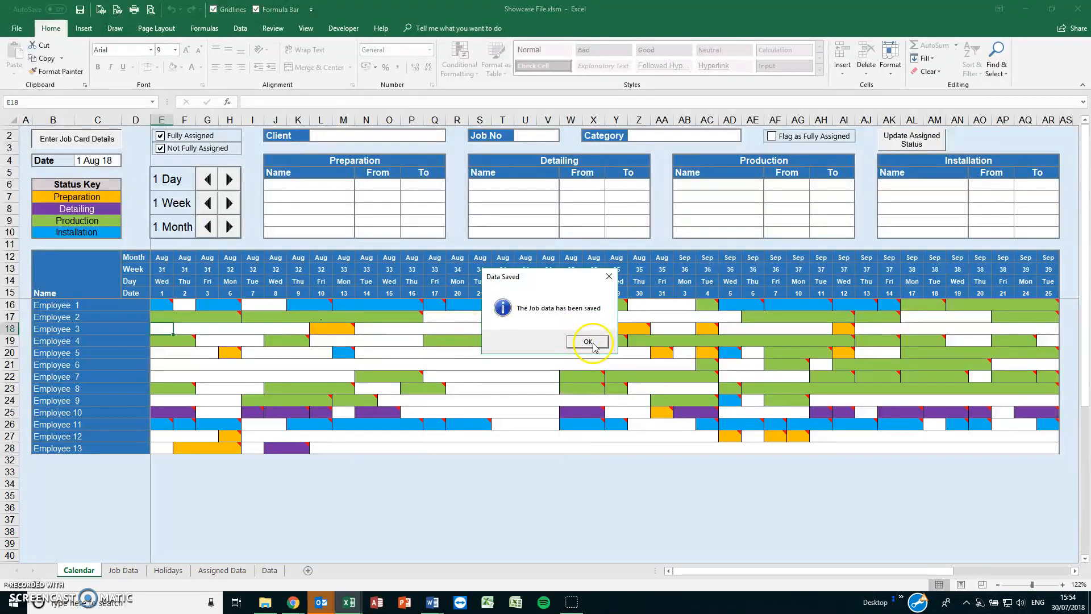
{"action": "left_click", "coordinate": [587, 340]}
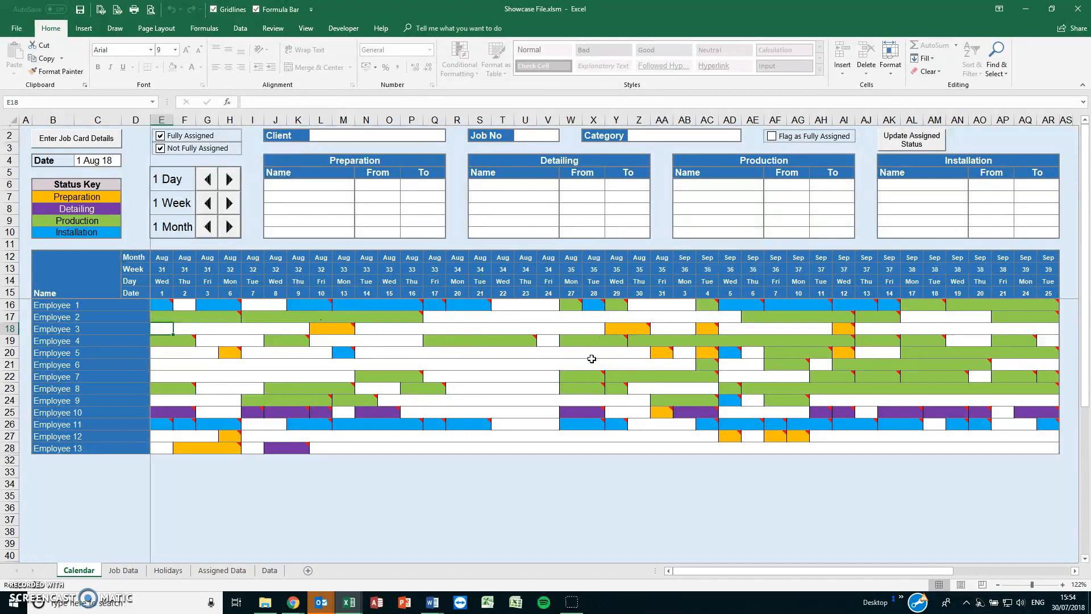
{"action": "left_click", "coordinate": [167, 365]}
{"action": "left_click_drag", "start_coordinate": [167, 366], "coordinate": [674, 370]}
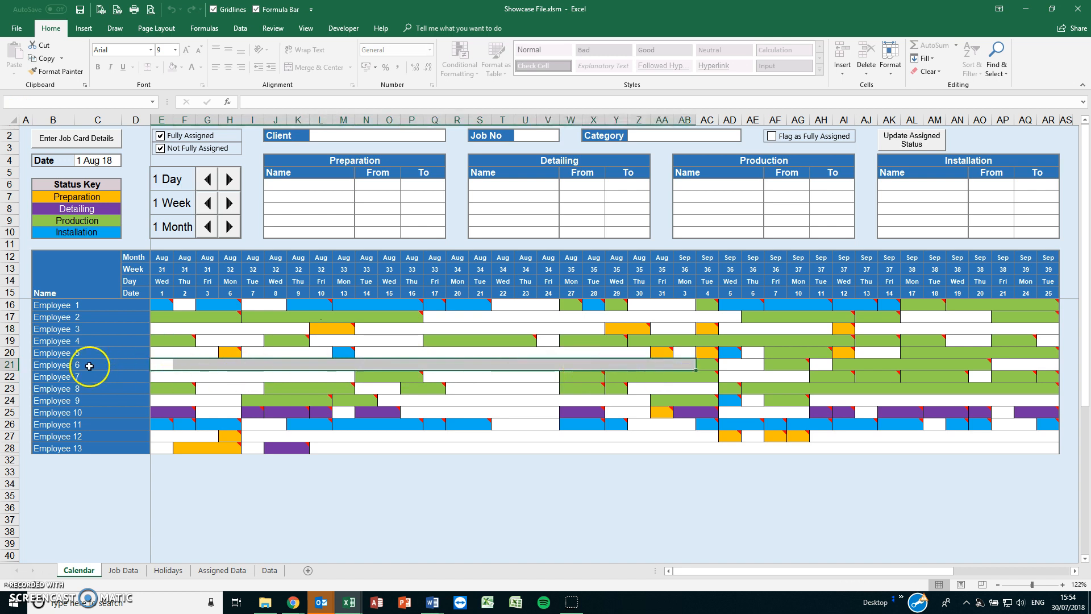
{"action": "left_click_drag", "start_coordinate": [161, 377], "coordinate": [343, 380]}
{"action": "left_click_drag", "start_coordinate": [434, 376], "coordinate": [549, 379]}
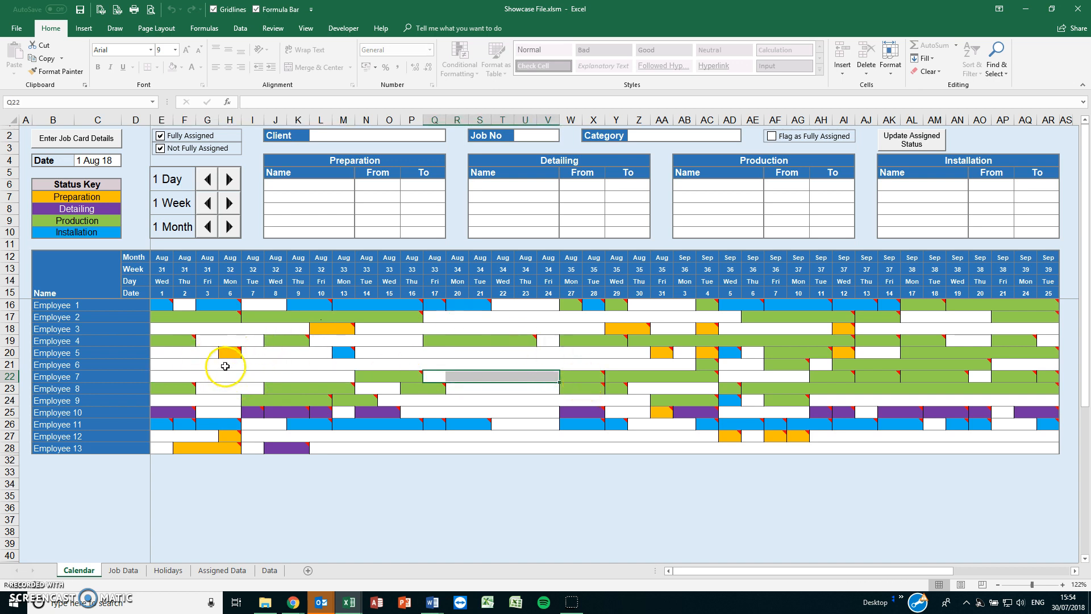
- Assign job 18002 - Client 999 to Employee 6 for the Preparation stage from 1 Aug to 6 Aug 18
{"action": "left_click", "coordinate": [164, 366]}
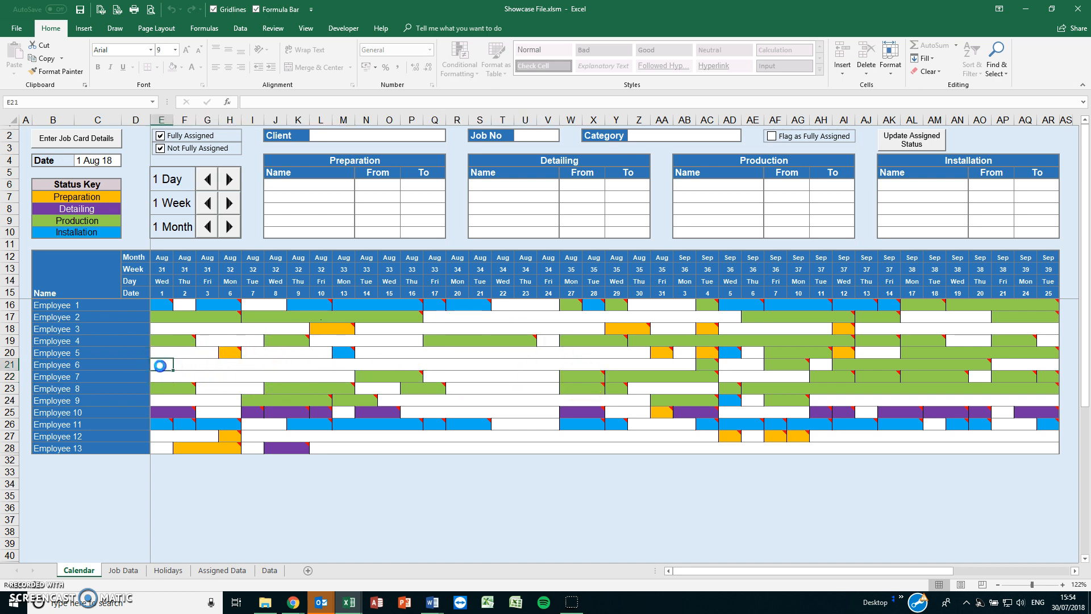
{"action": "right_click", "coordinate": [164, 367]}
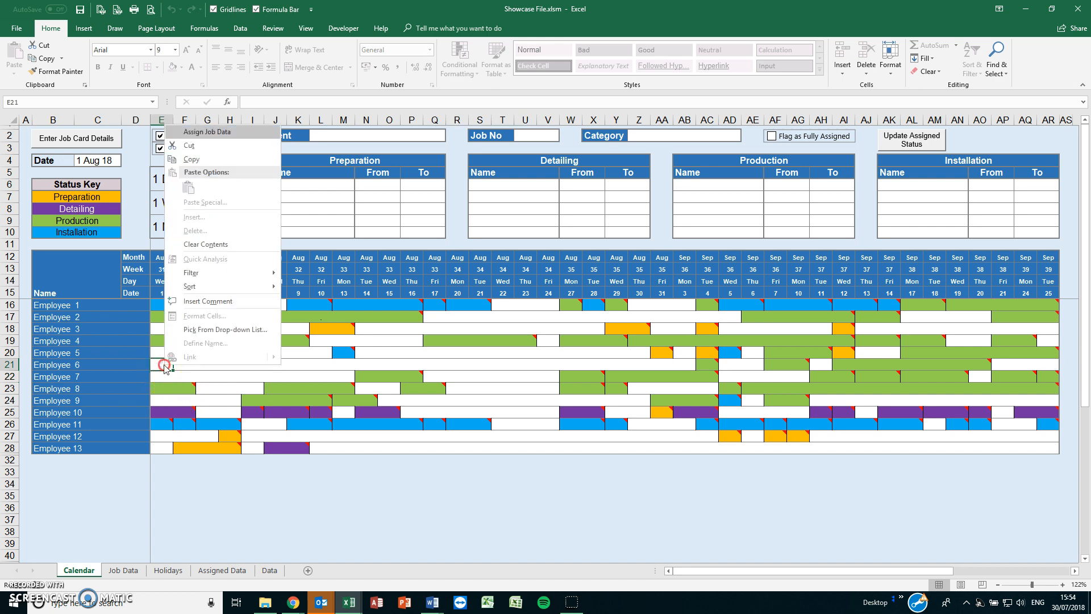
{"action": "left_click", "coordinate": [204, 133]}
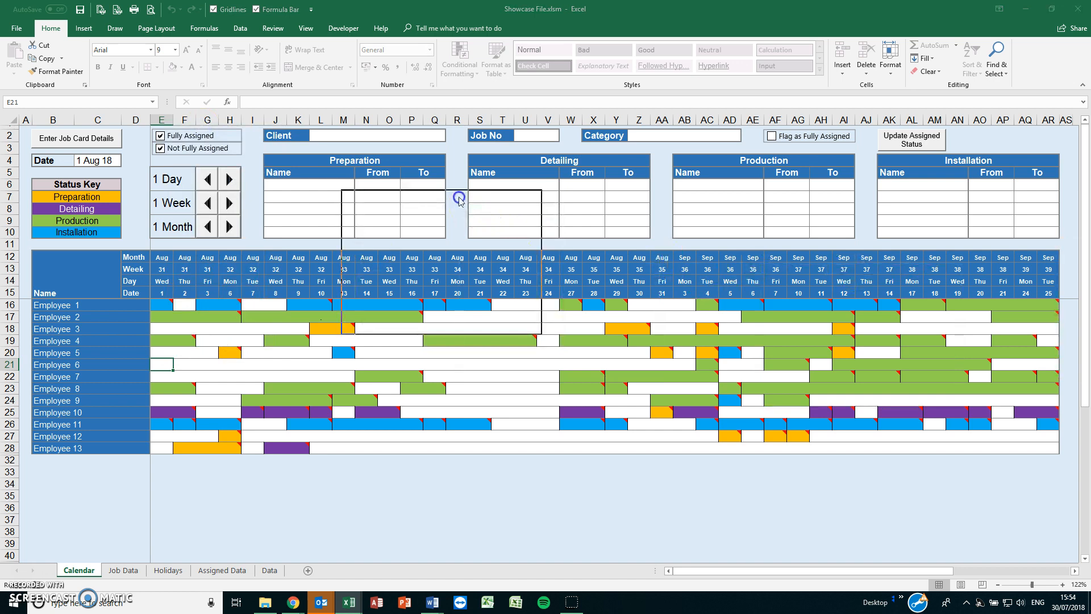
{"action": "left_click", "coordinate": [527, 228]}
{"action": "left_click_drag", "start_coordinate": [526, 249], "coordinate": [523, 304]}
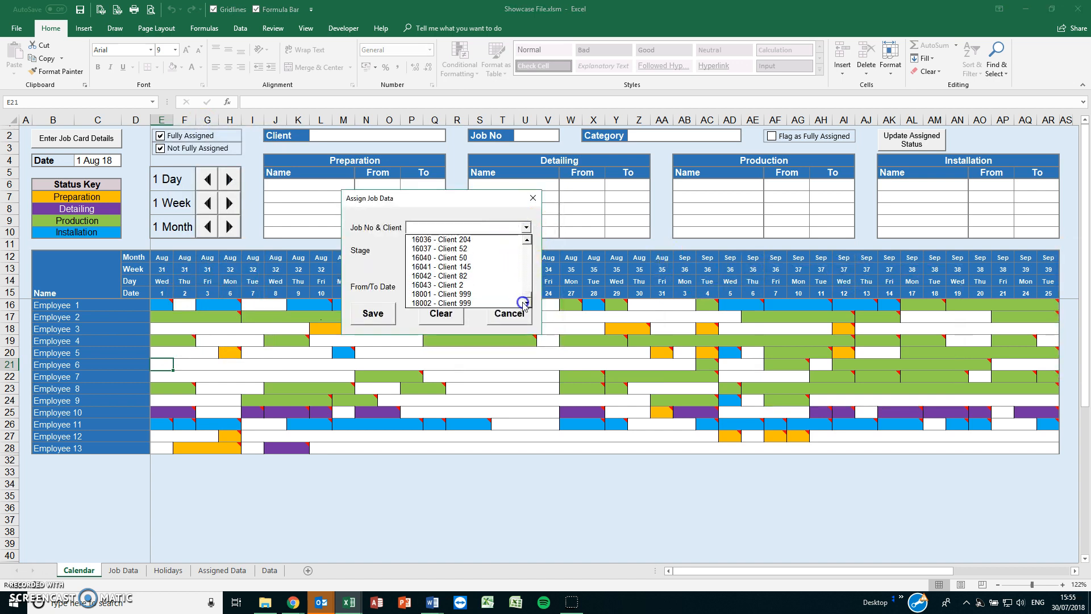
{"action": "left_click", "coordinate": [453, 304]}
{"action": "left_click", "coordinate": [486, 251]}
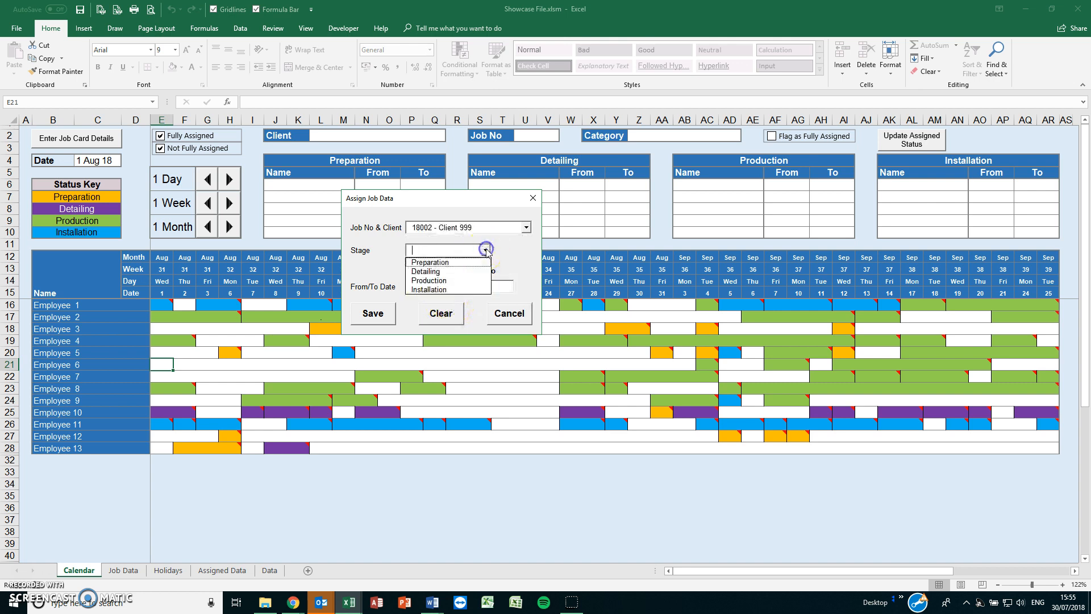
{"action": "left_click", "coordinate": [471, 265]}
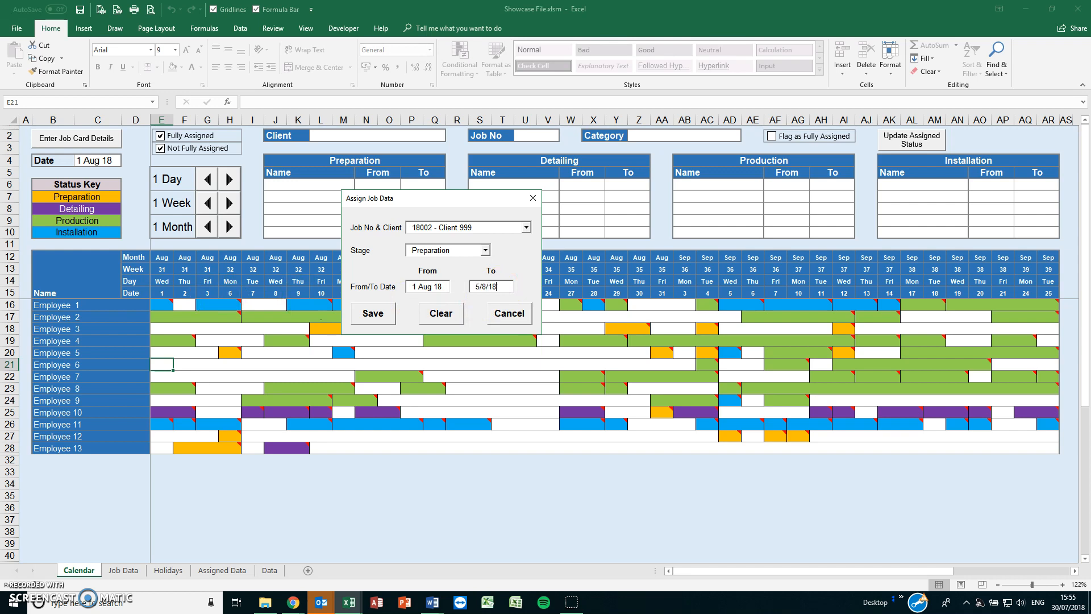
{"action": "left_click", "coordinate": [367, 316]}
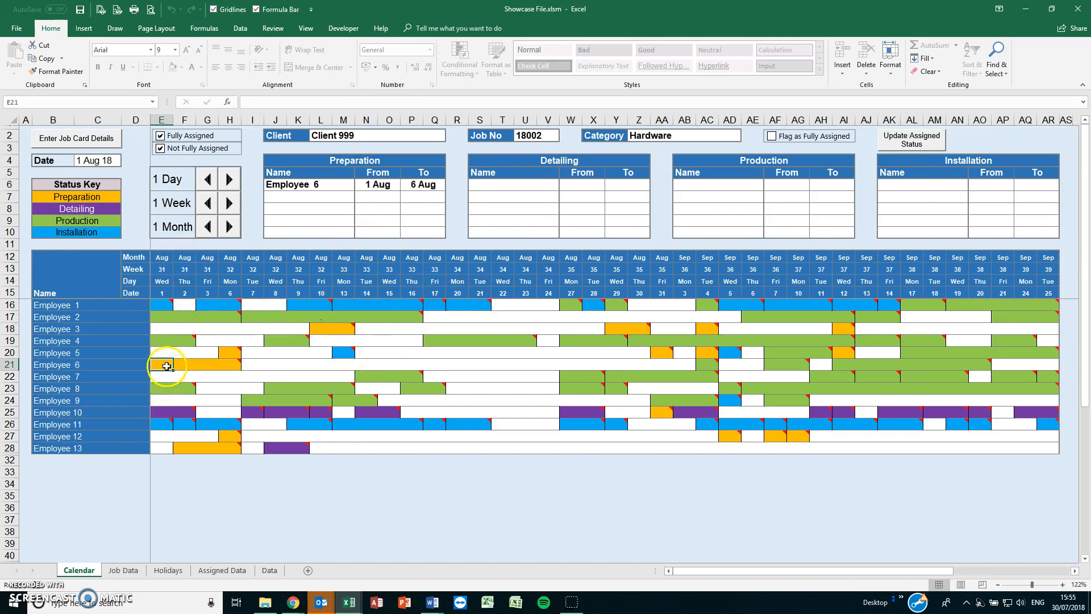
{"action": "mouse_move", "coordinate": [231, 365]}
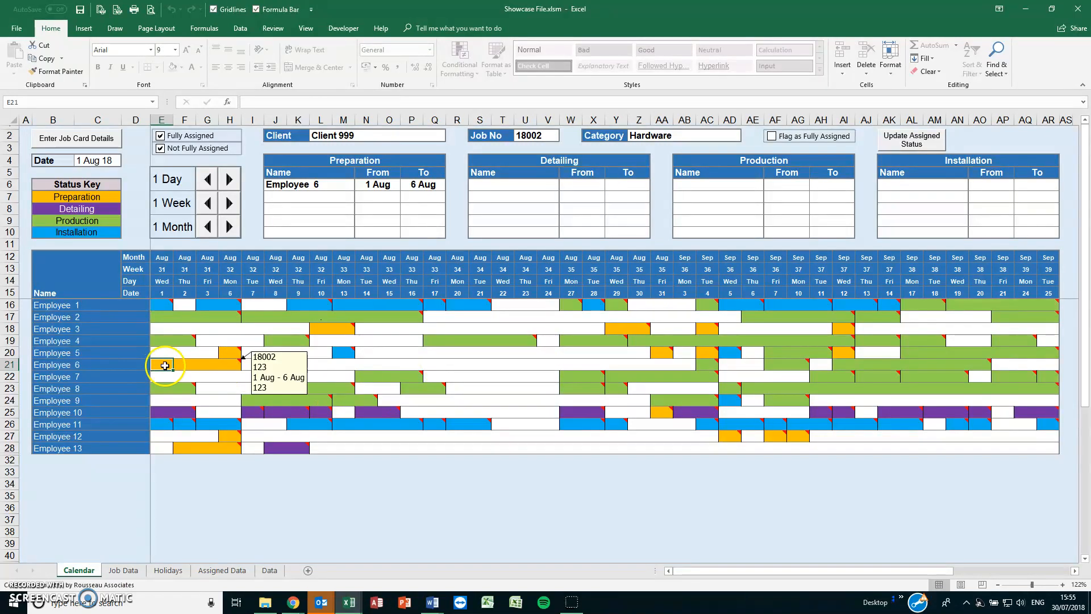
- Assign job 18002 - Client 999 to Employee 6 for the Detailing stage from 8 Aug to 9 Aug 18
{"action": "left_click", "coordinate": [277, 365]}
{"action": "right_click", "coordinate": [280, 365]}
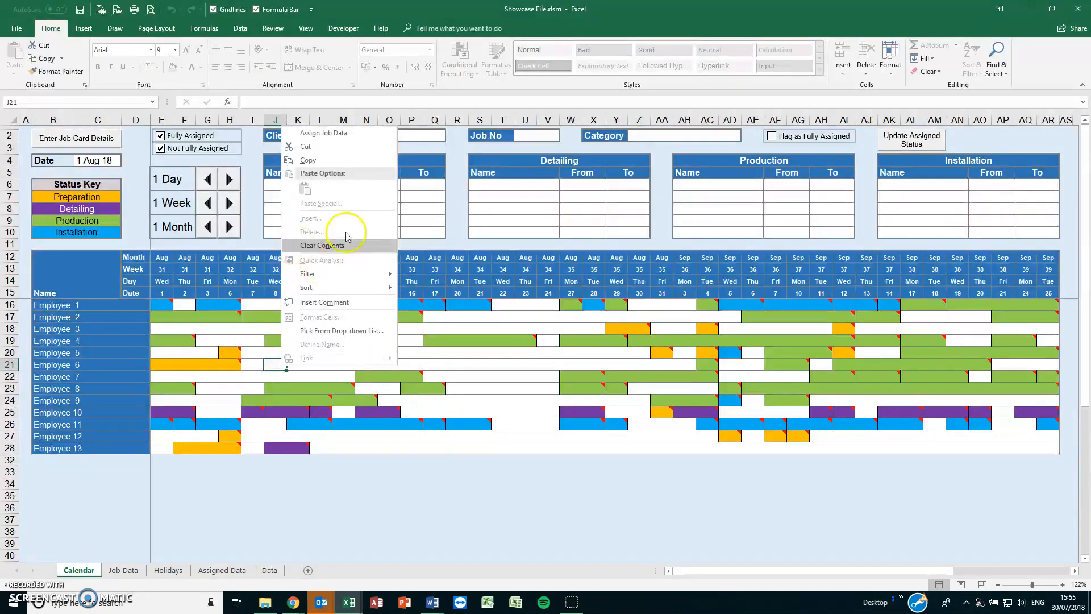
{"action": "left_click", "coordinate": [331, 133]}
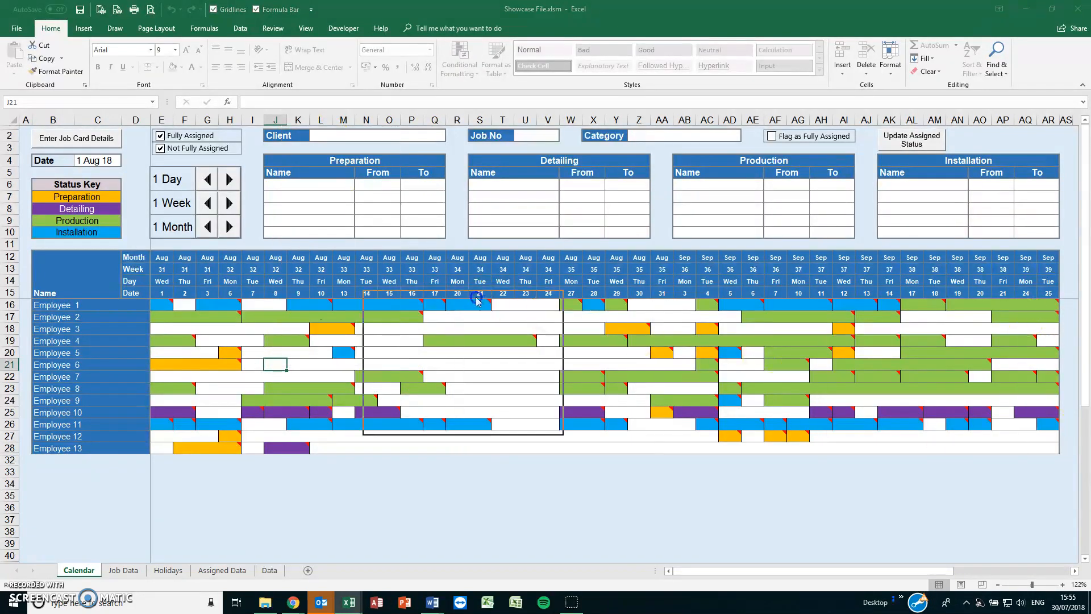
{"action": "left_click", "coordinate": [546, 329]}
{"action": "left_click_drag", "start_coordinate": [544, 346], "coordinate": [550, 400]}
{"action": "left_click", "coordinate": [482, 404]}
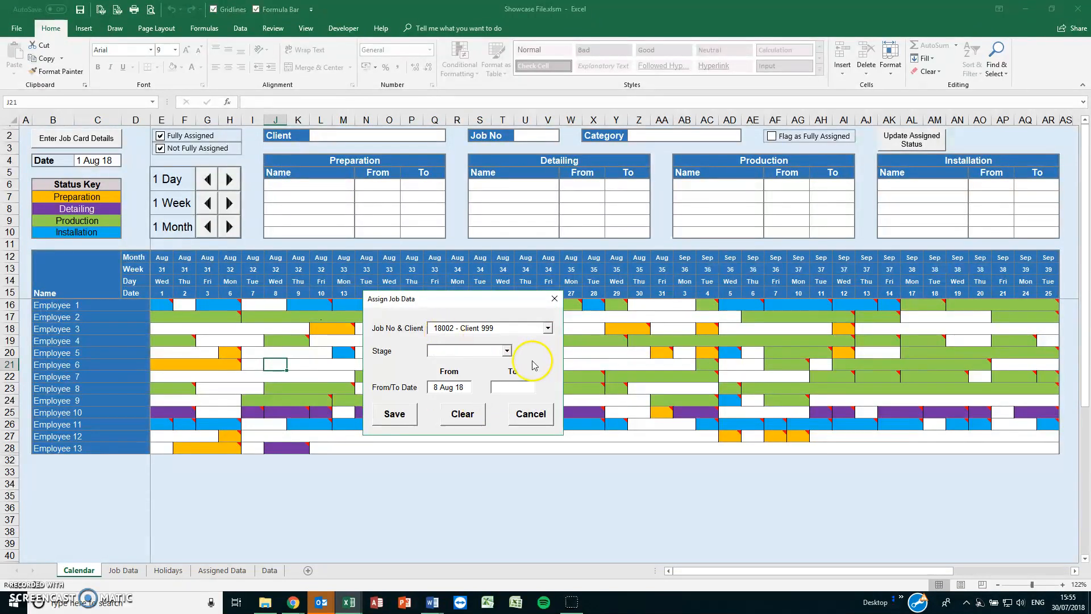
{"action": "left_click", "coordinate": [505, 351]}
{"action": "left_click", "coordinate": [485, 371]}
{"action": "left_click", "coordinate": [511, 388]}
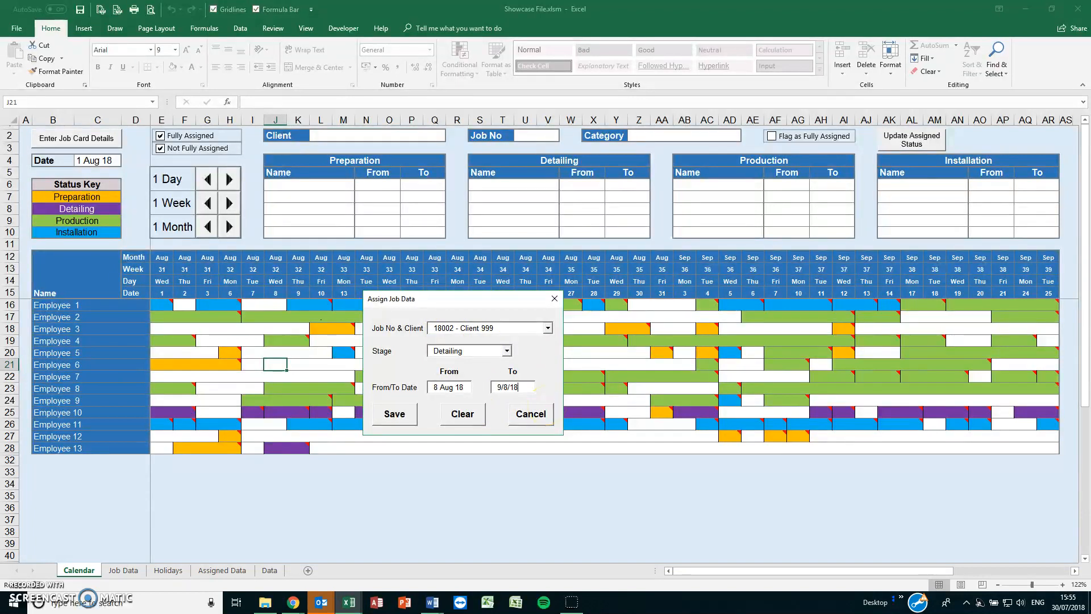
{"action": "left_click", "coordinate": [395, 413]}
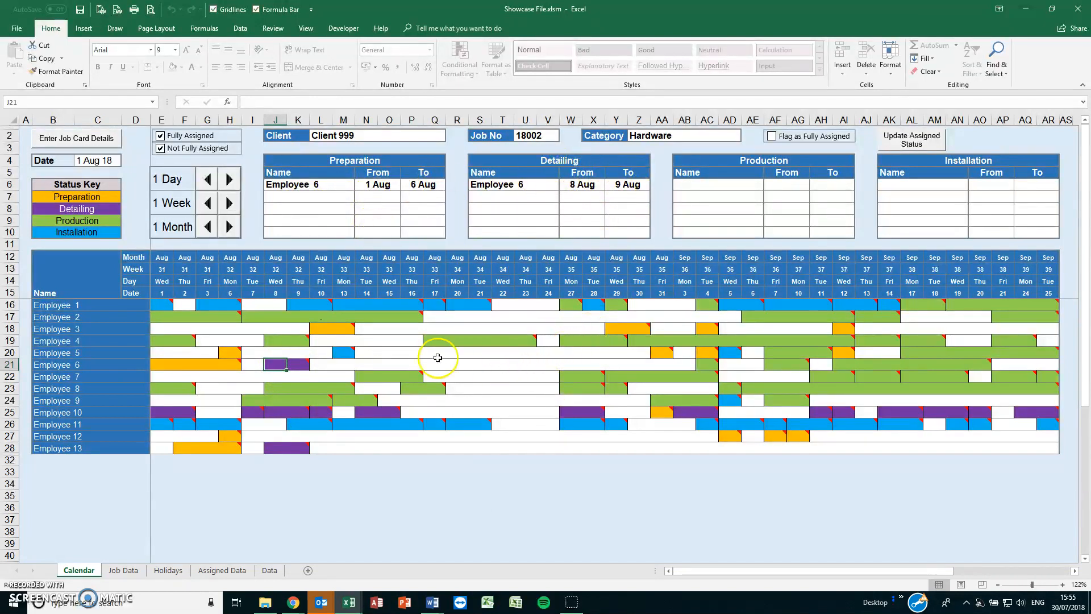
- Display the assignment details of Employee 4's Production job on 17 Aug
{"action": "left_click", "coordinate": [374, 354]}
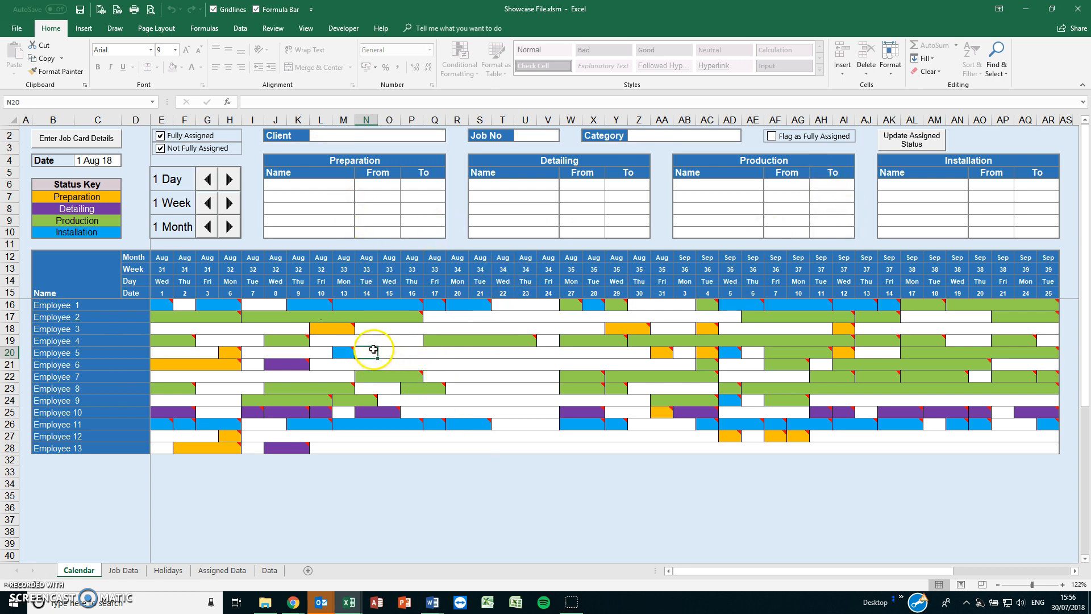
{"action": "left_click", "coordinate": [429, 340]}
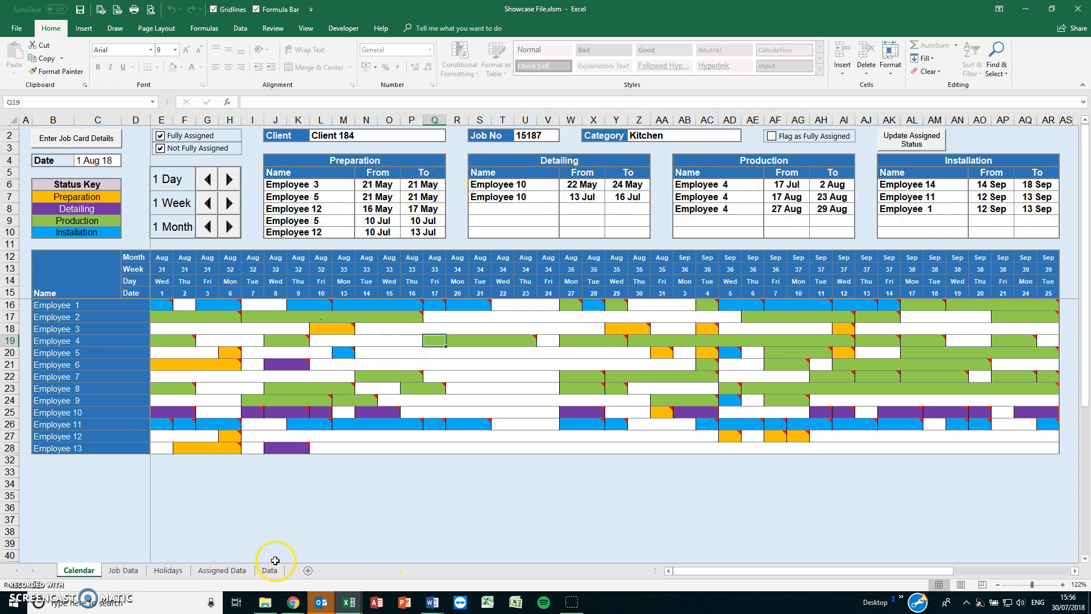
- Add Employee 13 in the first empty row of the Colleague Holiday Log on the Holidays sheet
{"action": "left_click", "coordinate": [170, 570]}
{"action": "left_click", "coordinate": [33, 421]}
{"action": "left_click", "coordinate": [51, 413]}
{"action": "left_click", "coordinate": [75, 414]}
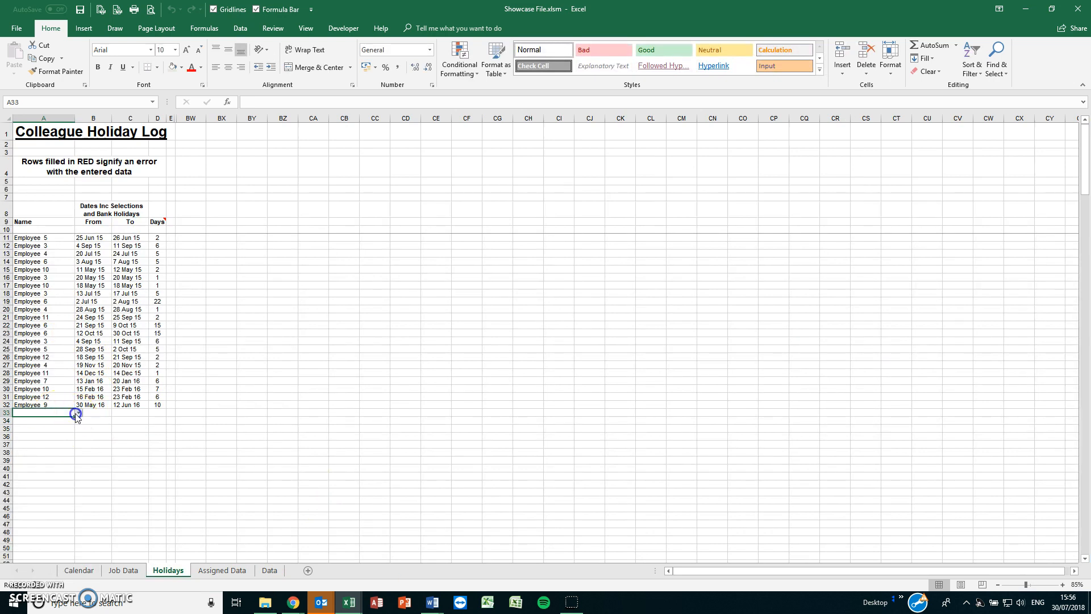
{"action": "left_click", "coordinate": [51, 463]}
{"action": "left_click", "coordinate": [97, 413]}
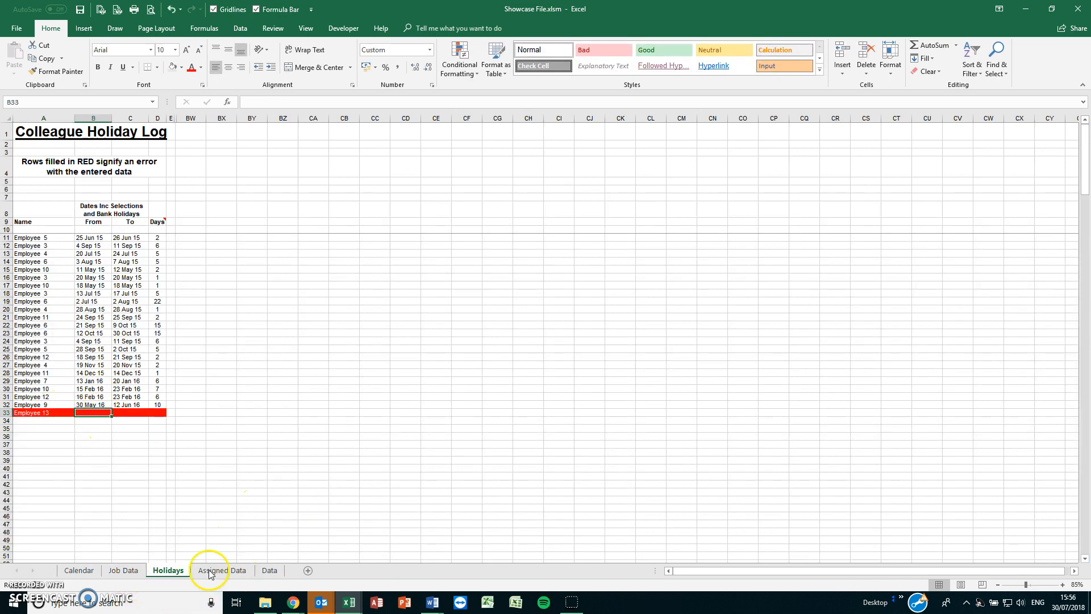
- Enter Employee 13's holiday from 13/8/18 to 17/8/18 in the holiday log and return to the Calendar sheet
{"action": "left_click", "coordinate": [79, 570]}
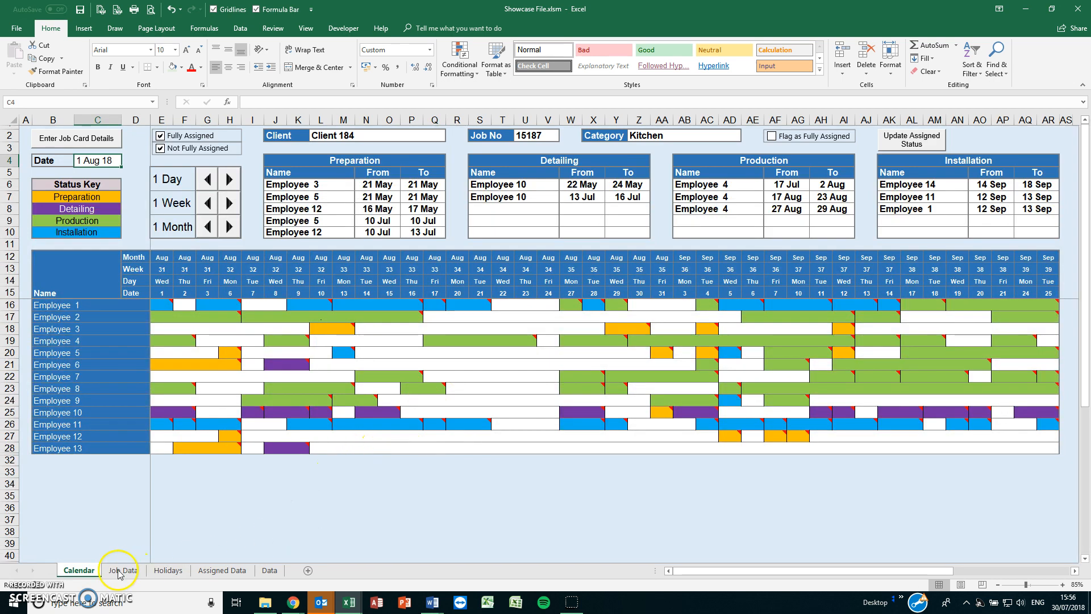
{"action": "left_click", "coordinate": [168, 570]}
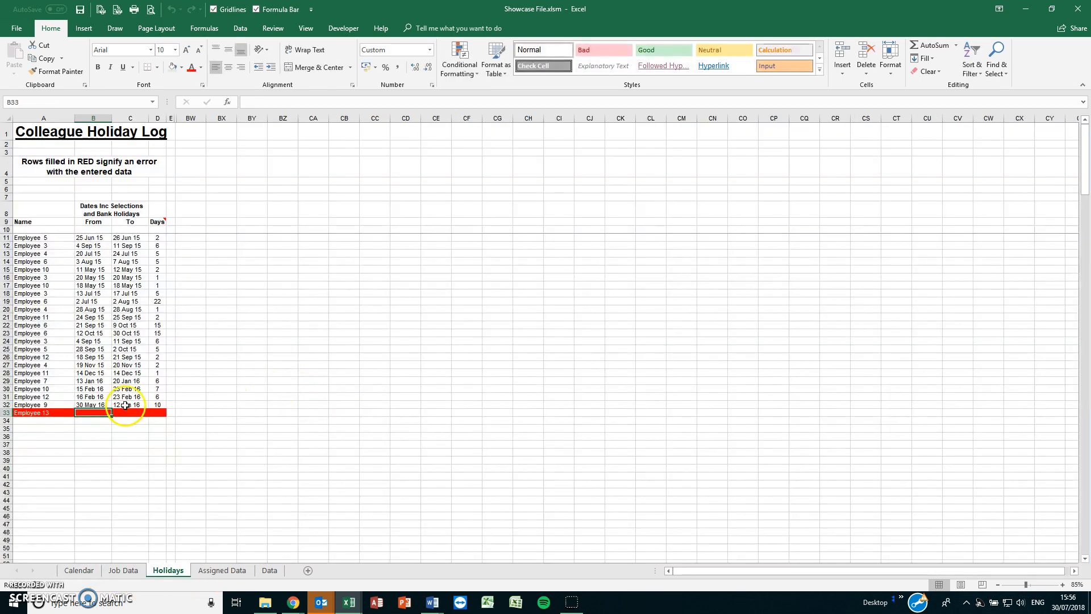
{"action": "type", "text": "13/8/18"}
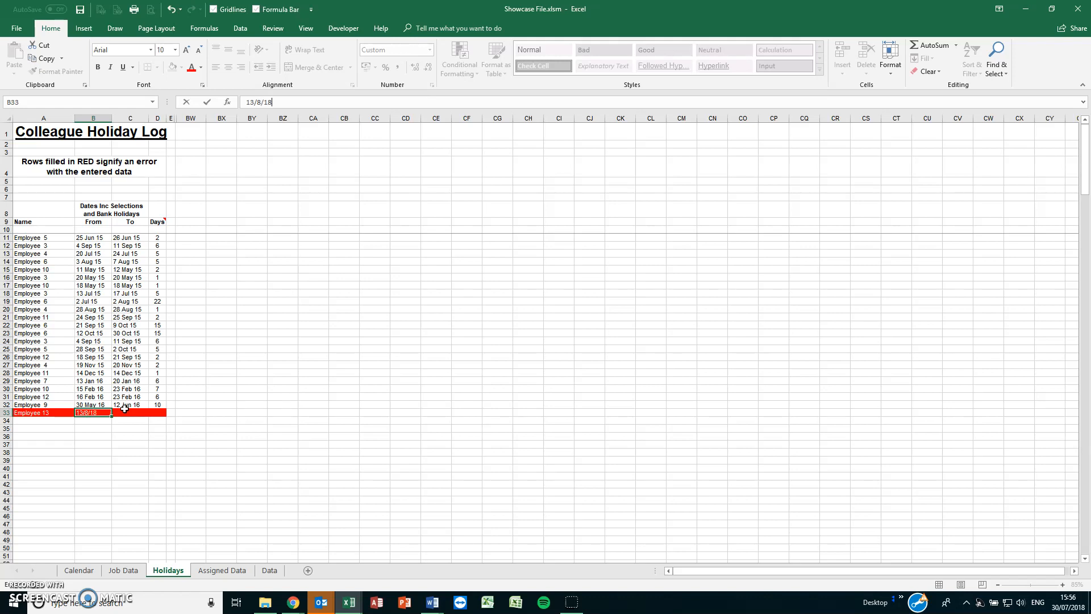
{"action": "left_click", "coordinate": [125, 411]}
{"action": "type", "text": "17/8/18"}
{"action": "key", "text": "Tab"}
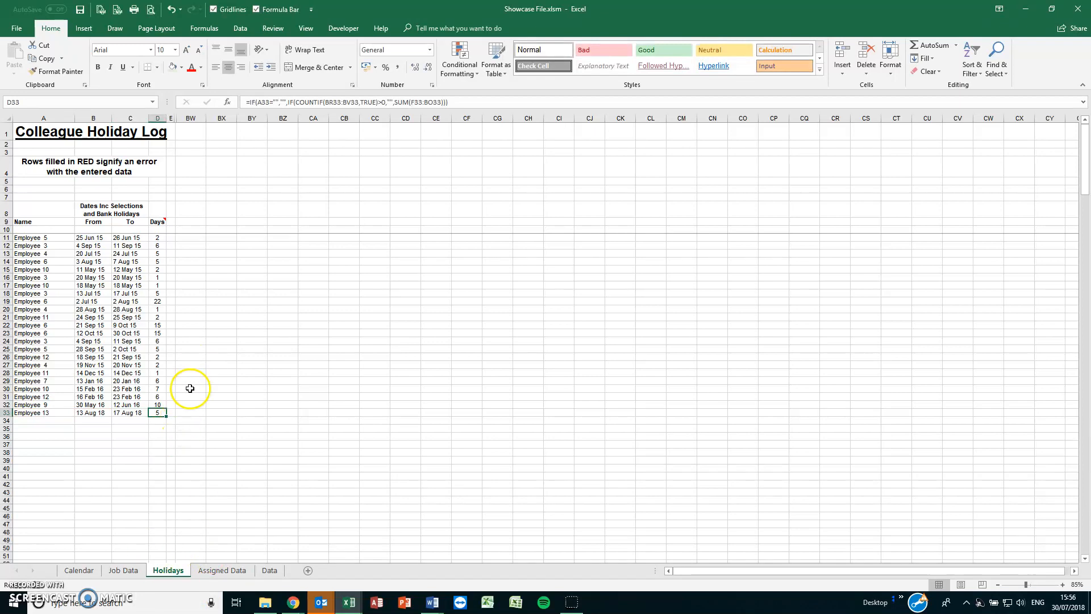
{"action": "left_click", "coordinate": [79, 570]}
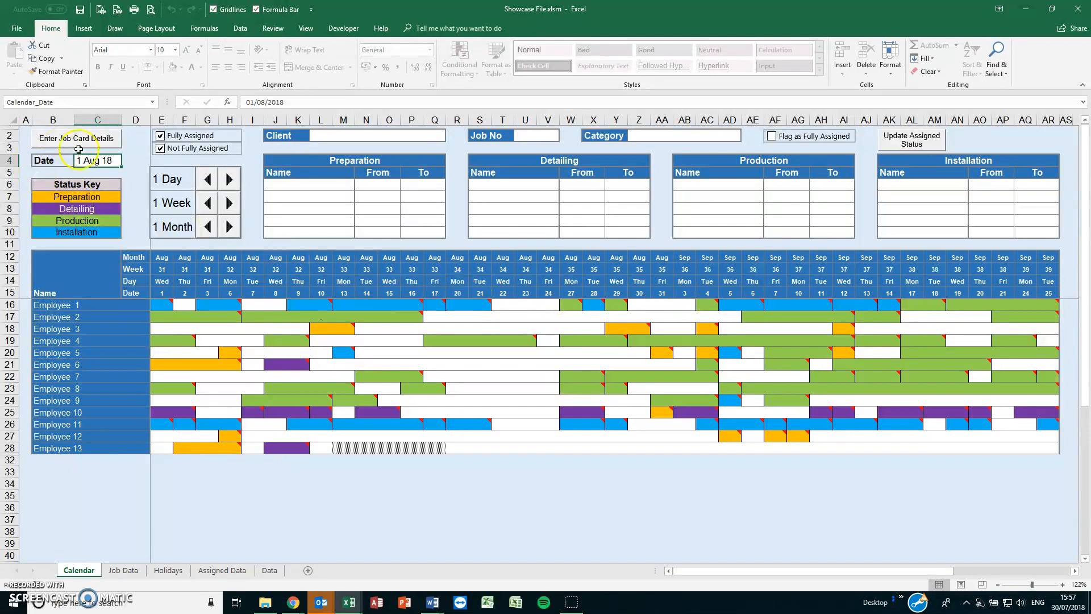
- Set the calendar's start date to 20/8/18 and shift it back by two months, one month at a time
{"action": "type", "text": "20/8/18"}
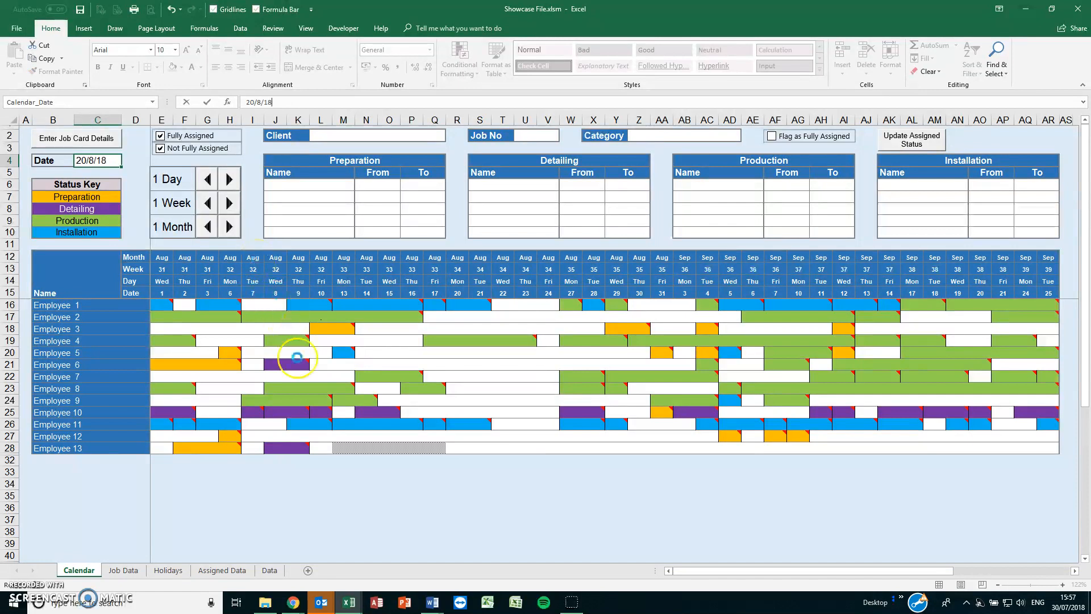
{"action": "key", "text": "Return"}
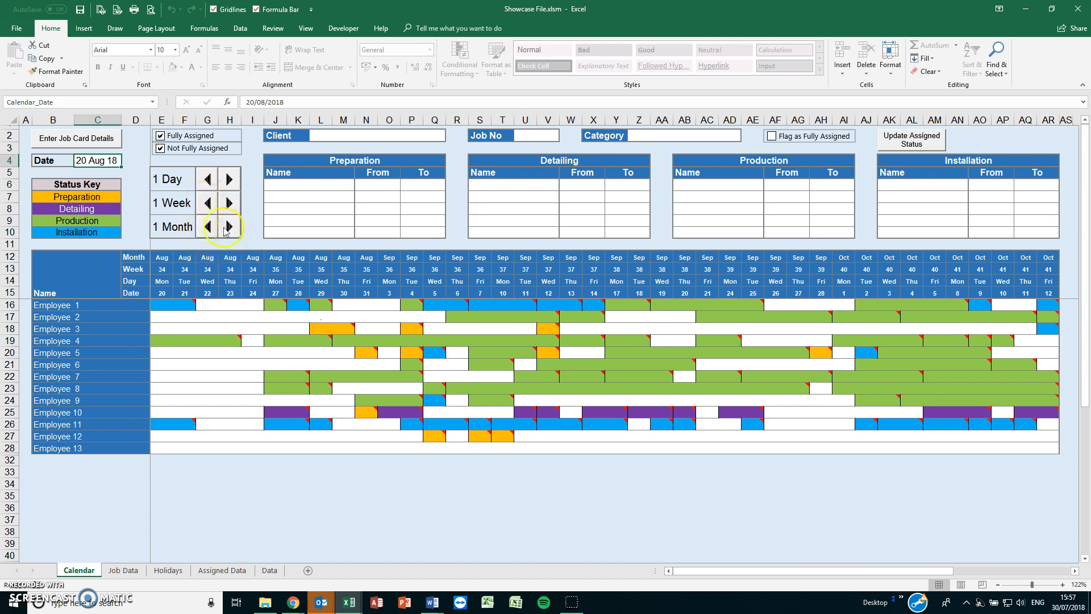
{"action": "left_click", "coordinate": [208, 226]}
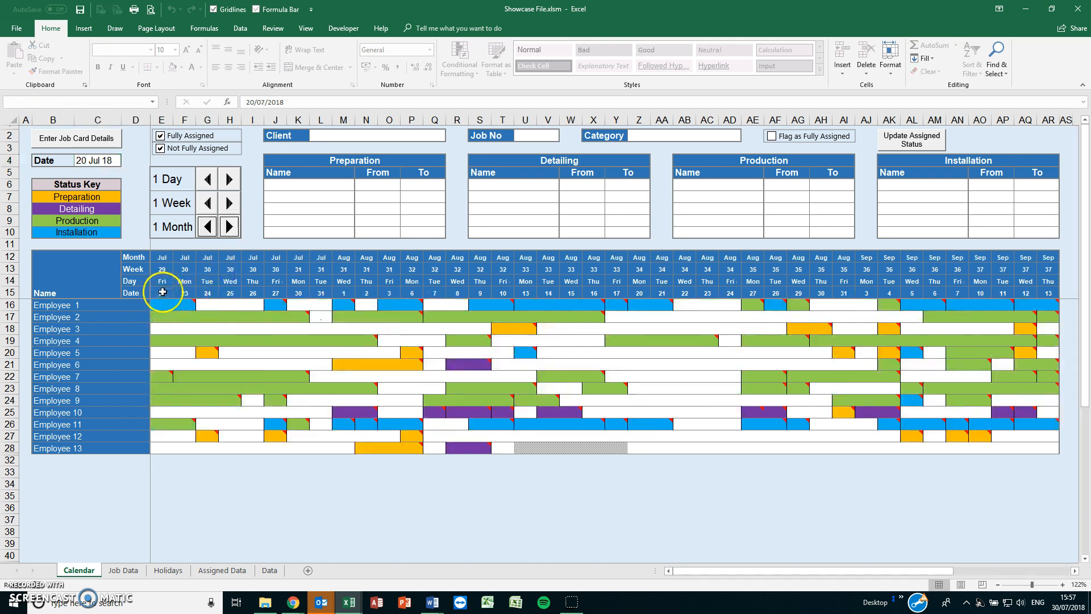
{"action": "left_click", "coordinate": [208, 227]}
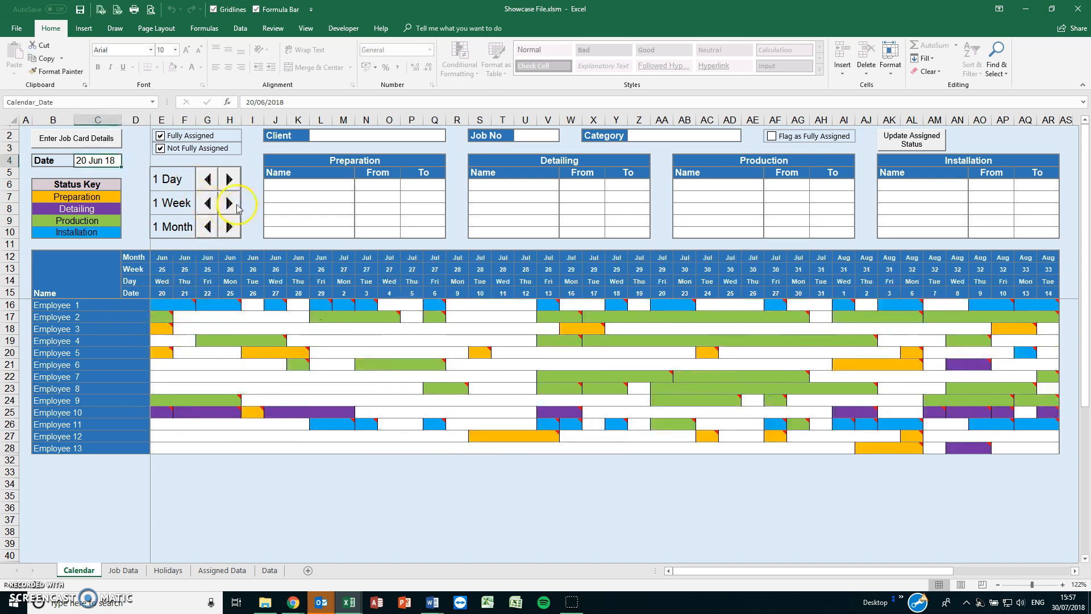
- Shift the calendar start forward by one week and one day, and select Employee 4's cells from 29 Jun to 6 Jul
{"action": "left_click", "coordinate": [231, 204]}
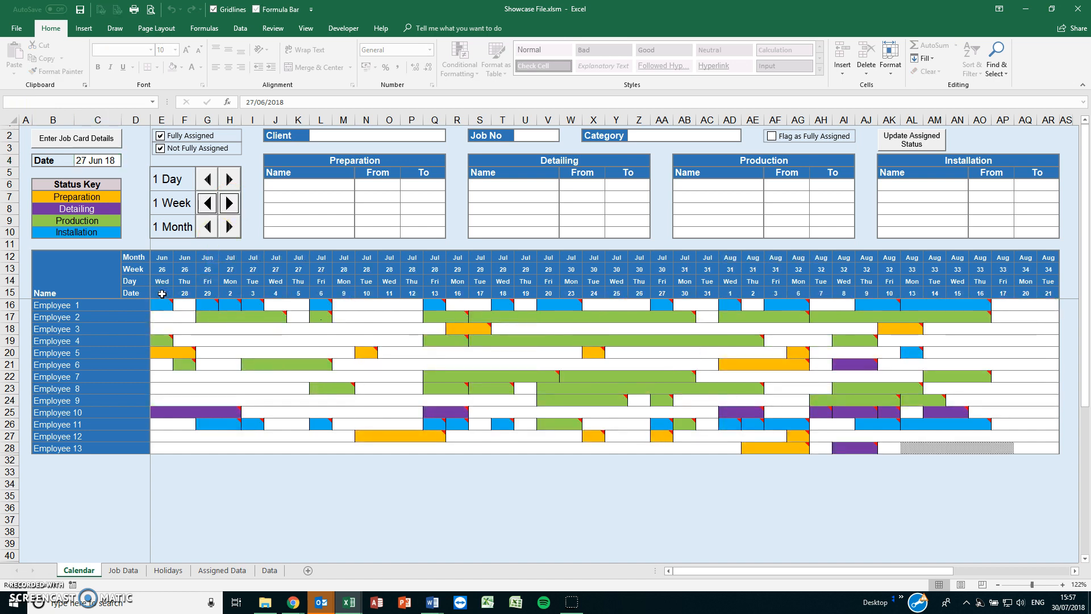
{"action": "left_click", "coordinate": [230, 179]}
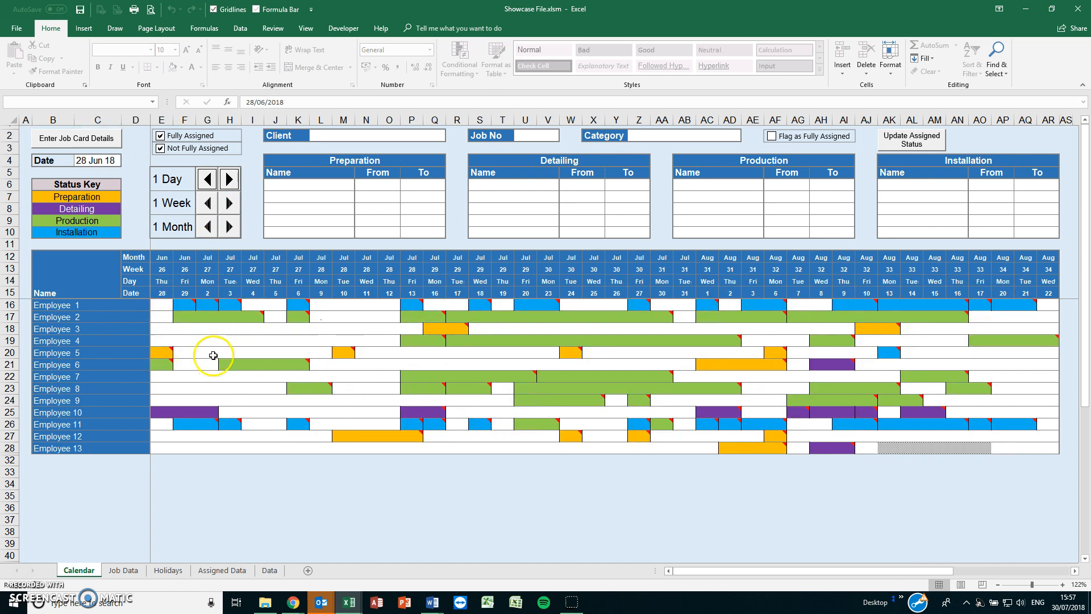
{"action": "left_click_drag", "start_coordinate": [183, 341], "coordinate": [297, 341]}
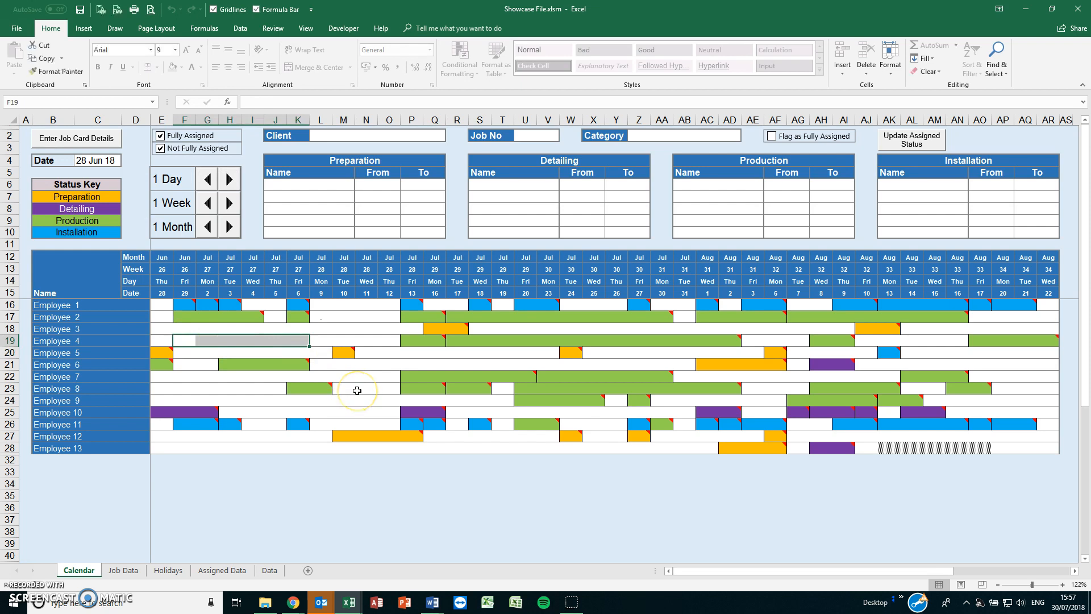